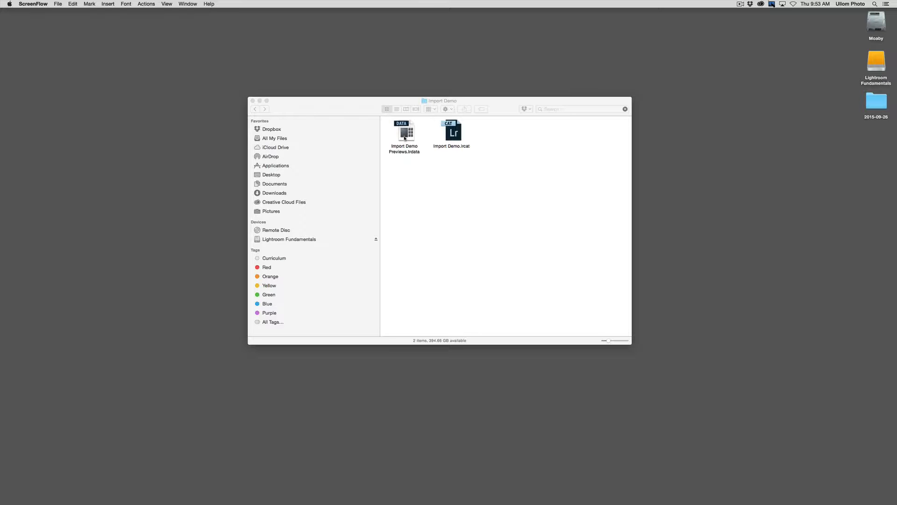
- Open Import Demo.lrcat from Finder so the empty catalog loads in Lightroom
double_click(452, 134)
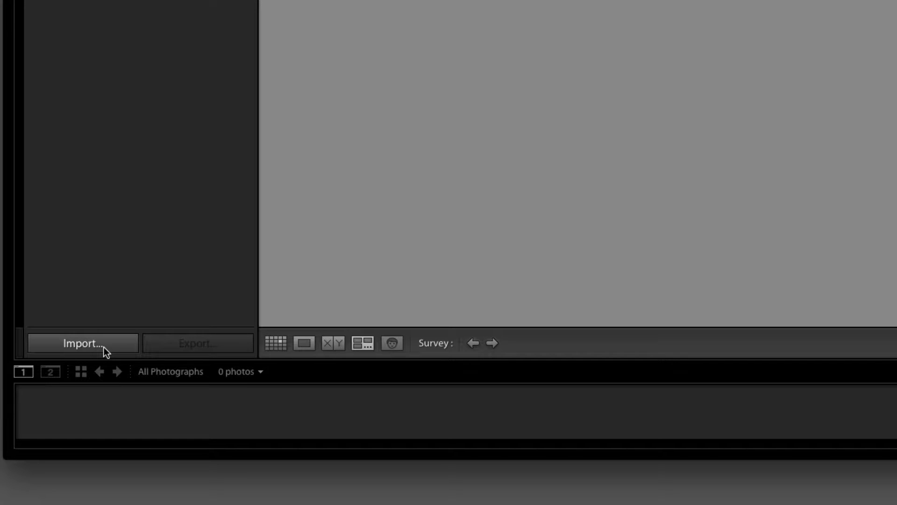
- Bring up the Import window from the Library module's Import... button
click(104, 348)
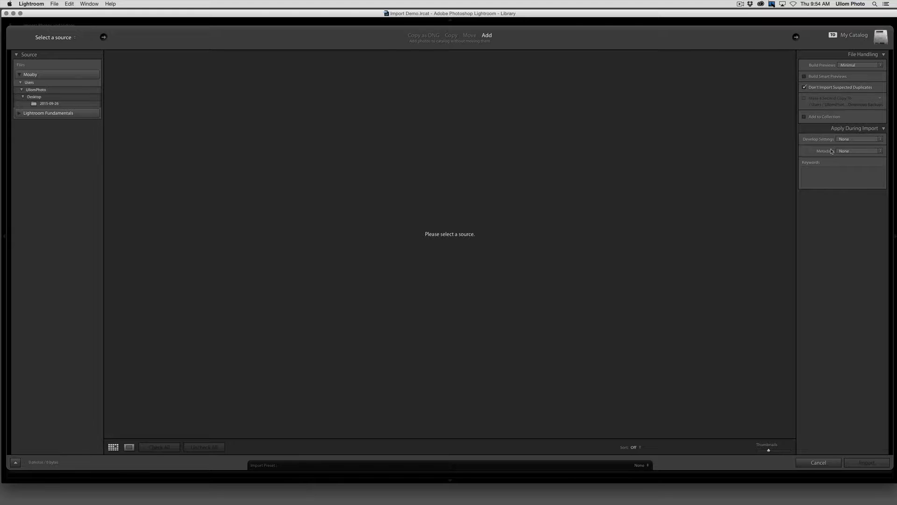
- Try the Copy, Move and Add import methods, then settle on Copy as DNG
click(423, 36)
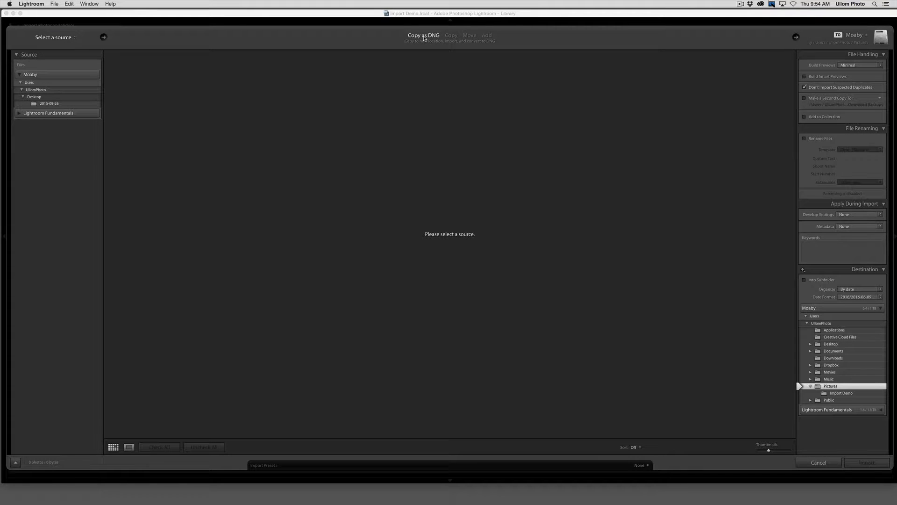
click(456, 37)
click(470, 36)
click(486, 35)
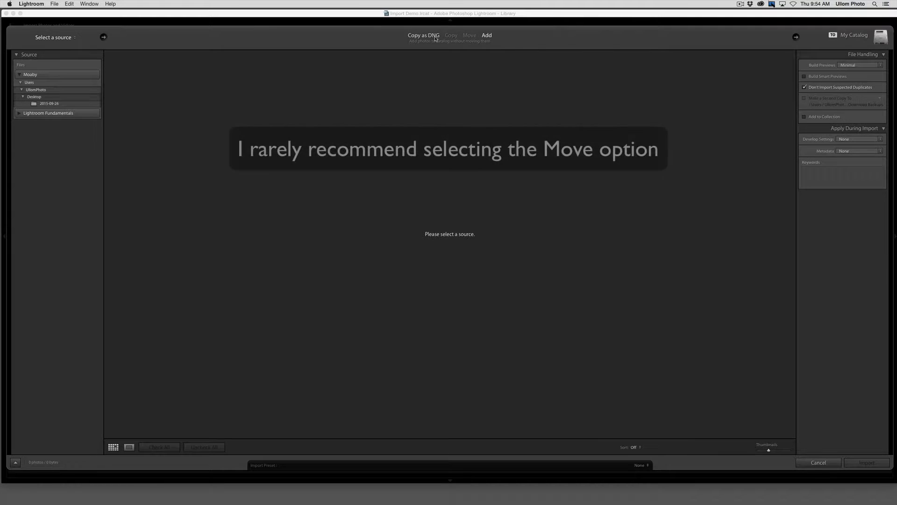
click(452, 36)
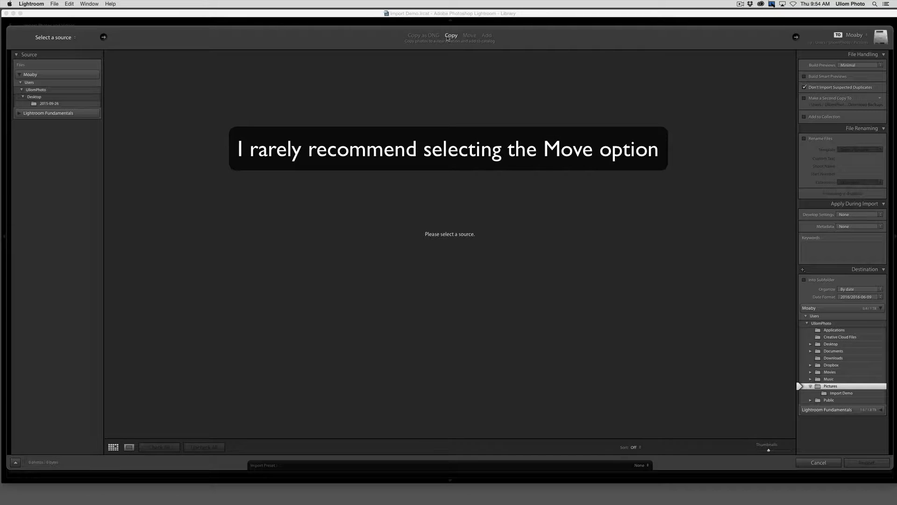
click(432, 36)
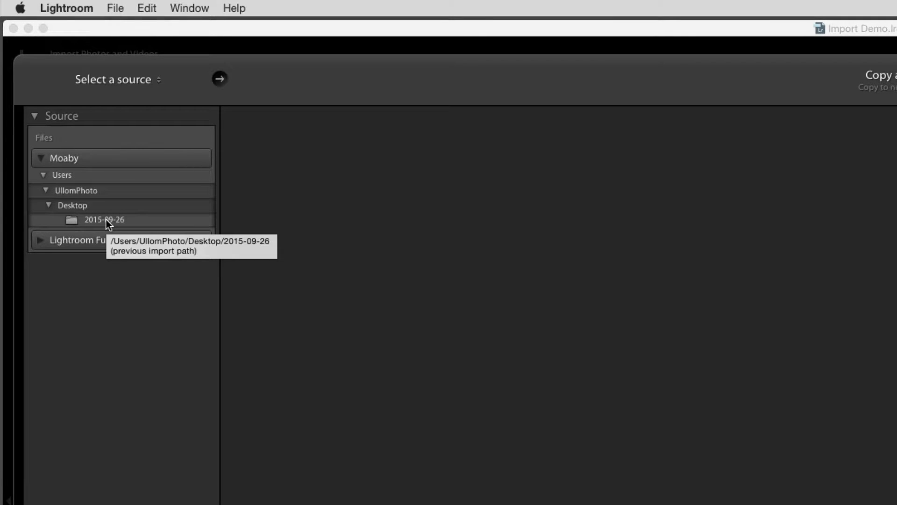
- Use the Desktop folder 2015-09-26 as the source and filter to New Photos
click(108, 222)
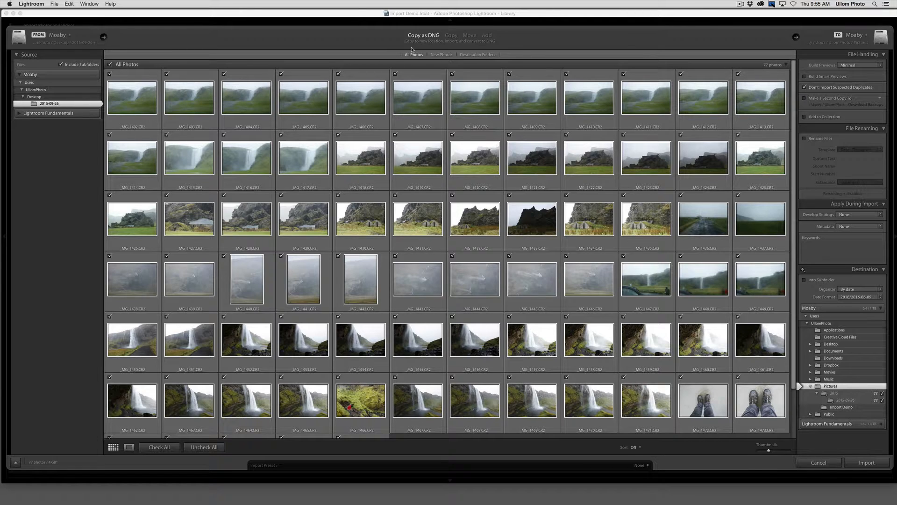
click(434, 56)
- Show all 77 source photos and set Build Previews to Standard
click(415, 55)
click(859, 65)
click(832, 144)
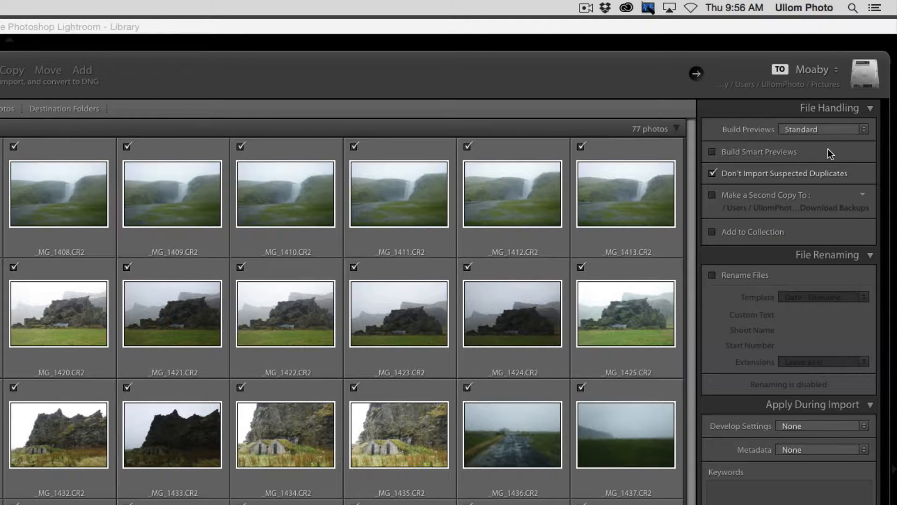
click(828, 130)
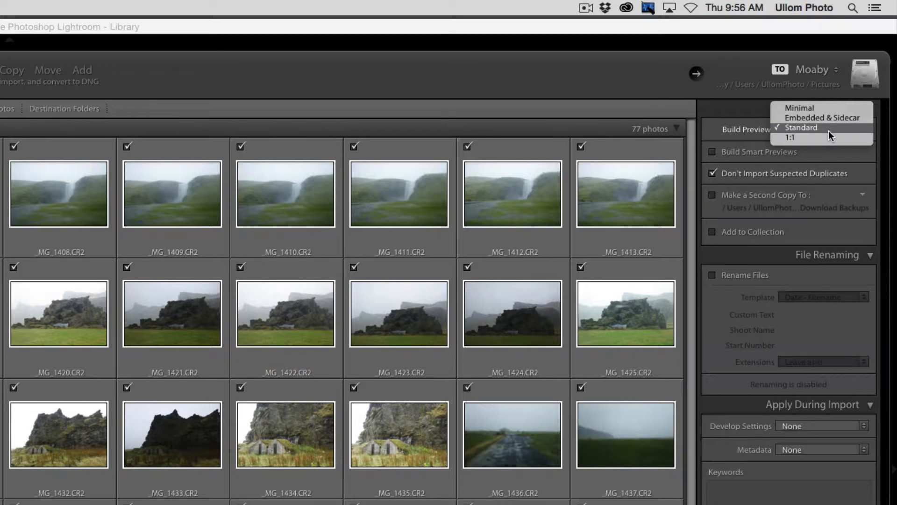
click(828, 131)
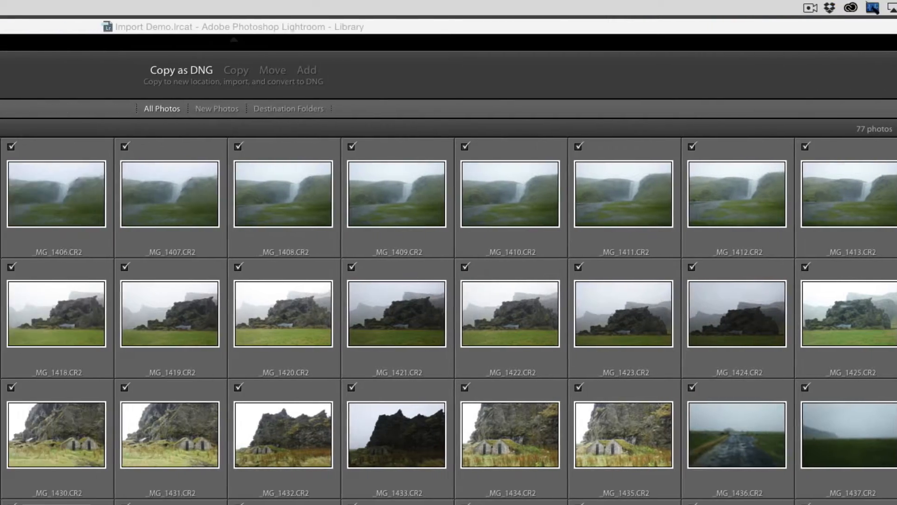
click(62, 8)
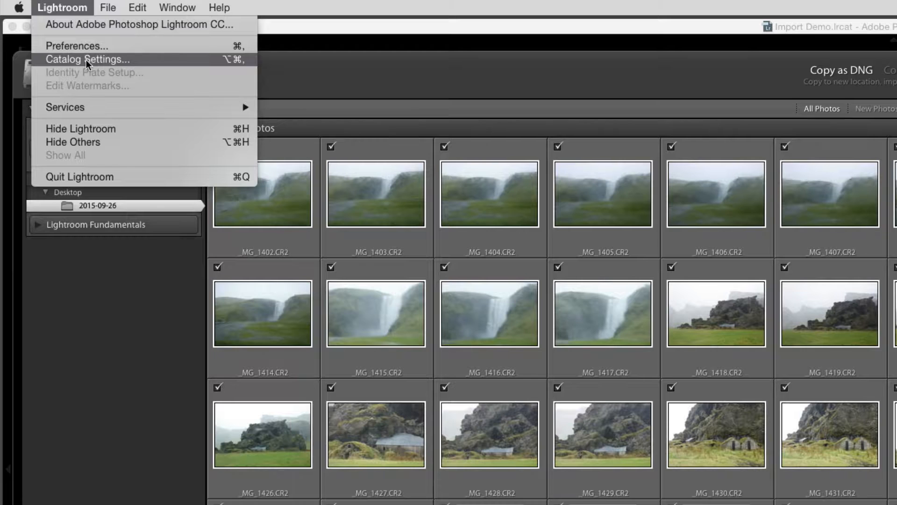
- In Catalog Settings, keep Auto (2560px) preview size and discard 1:1 previews after 30 days
click(86, 60)
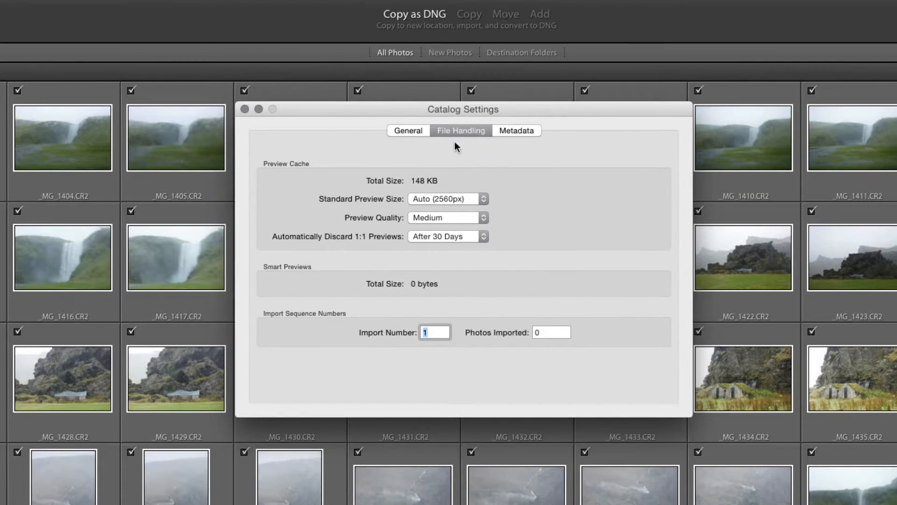
click(482, 200)
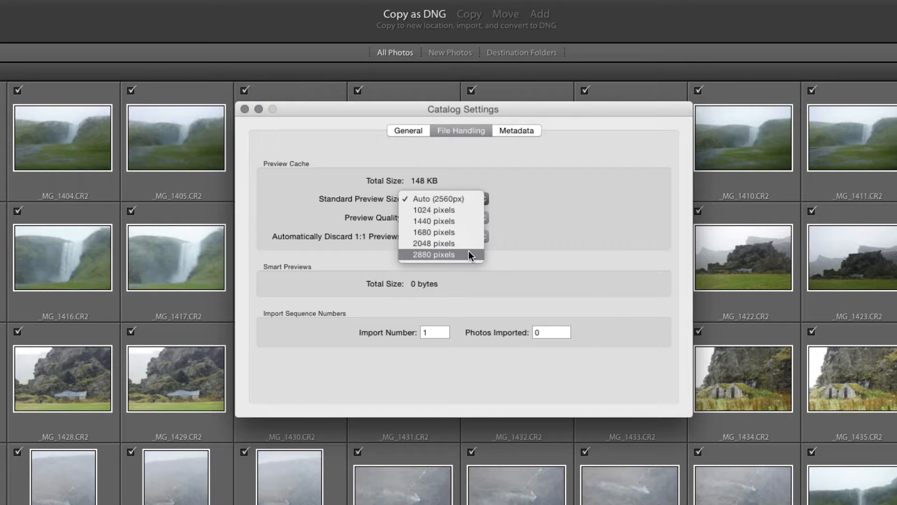
click(464, 201)
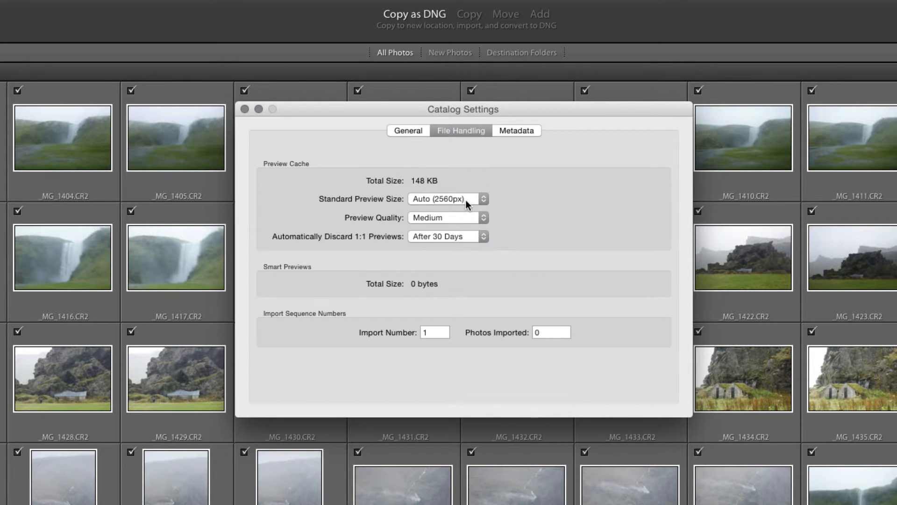
click(471, 234)
click(471, 236)
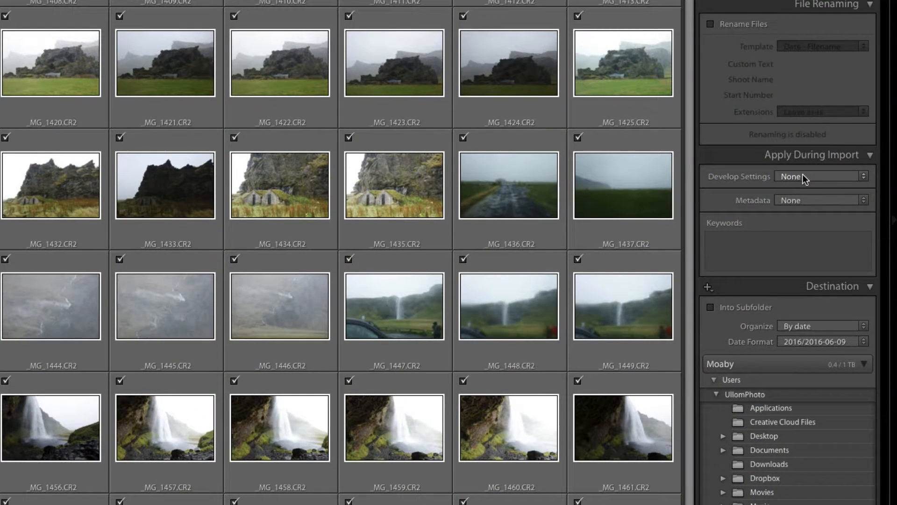
- Start a new metadata preset named 'Import Demo'
click(805, 200)
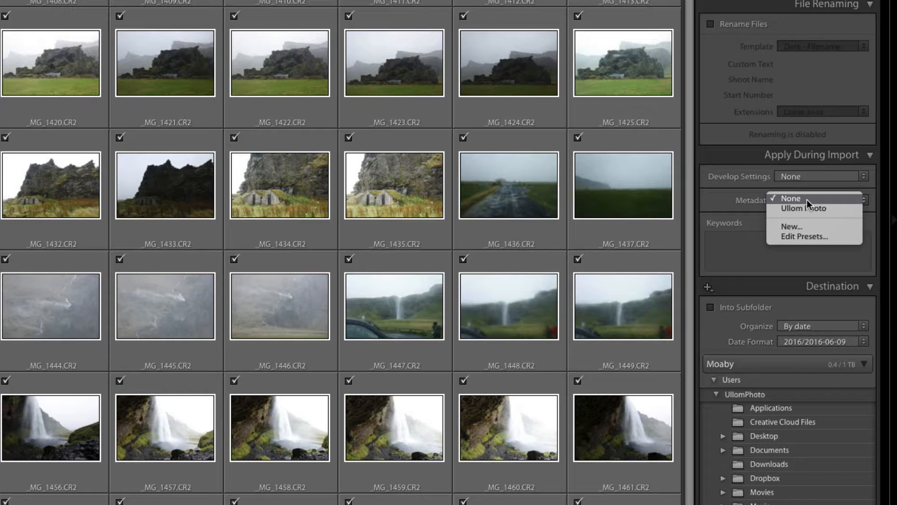
click(806, 227)
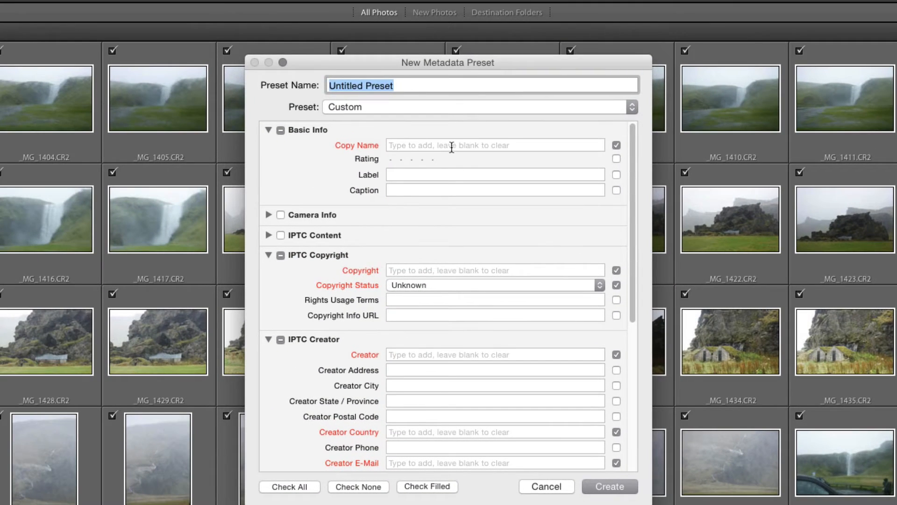
click(450, 146)
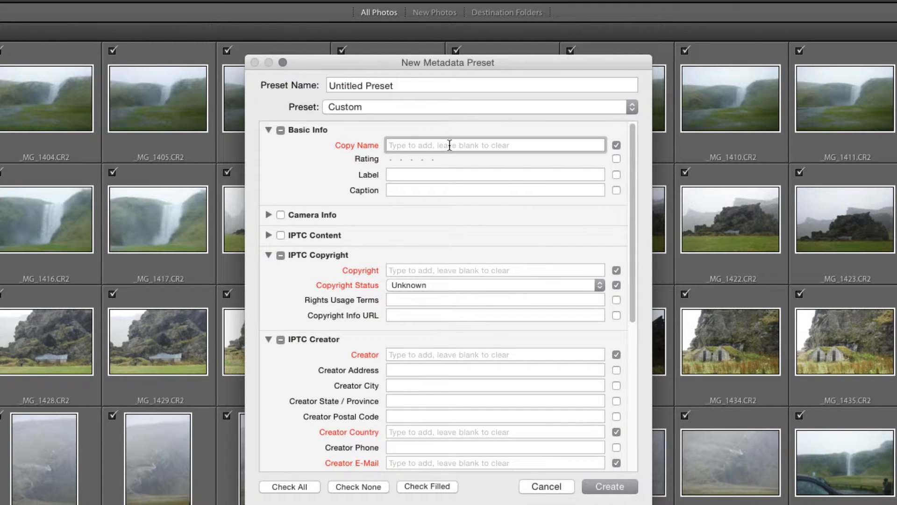
click(433, 84)
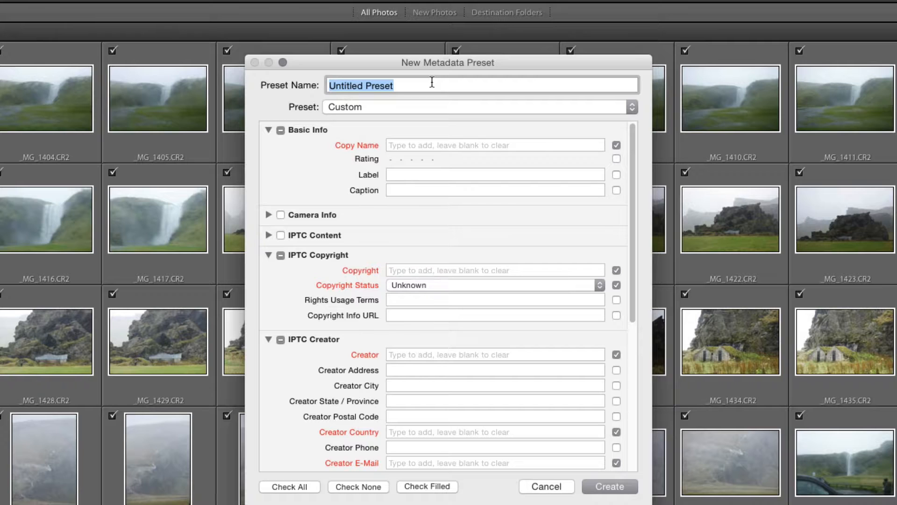
text(Import Demo)
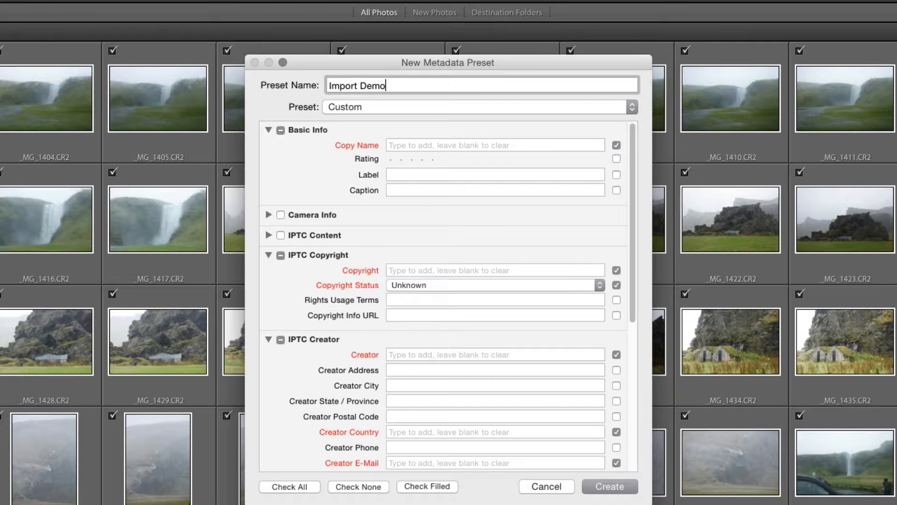
- Enter the copyright notice, set status to Copyrighted, and fill in the creator's e-mail
click(428, 268)
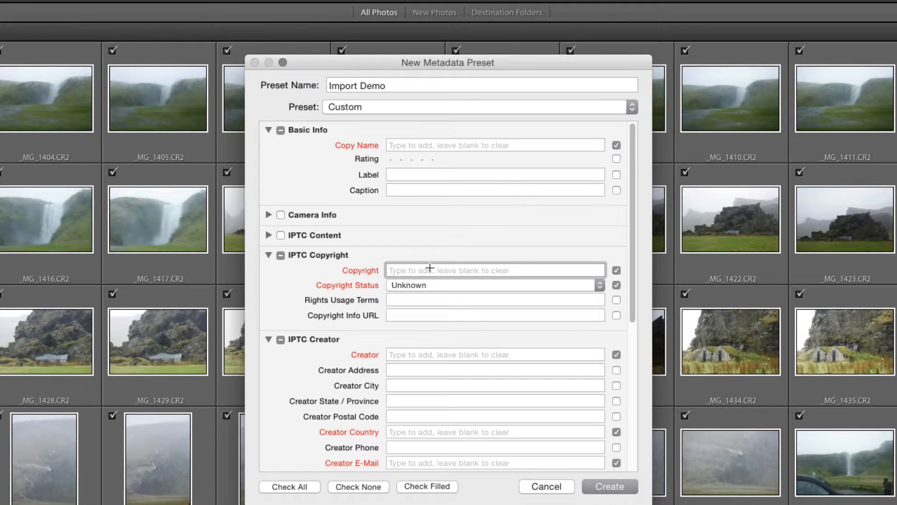
text(©Ullom)
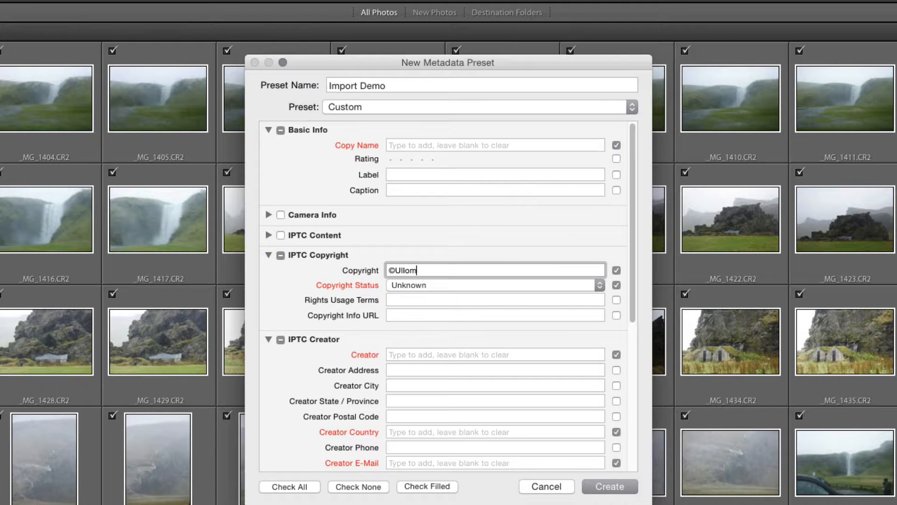
text( Photo)
click(436, 283)
click(437, 292)
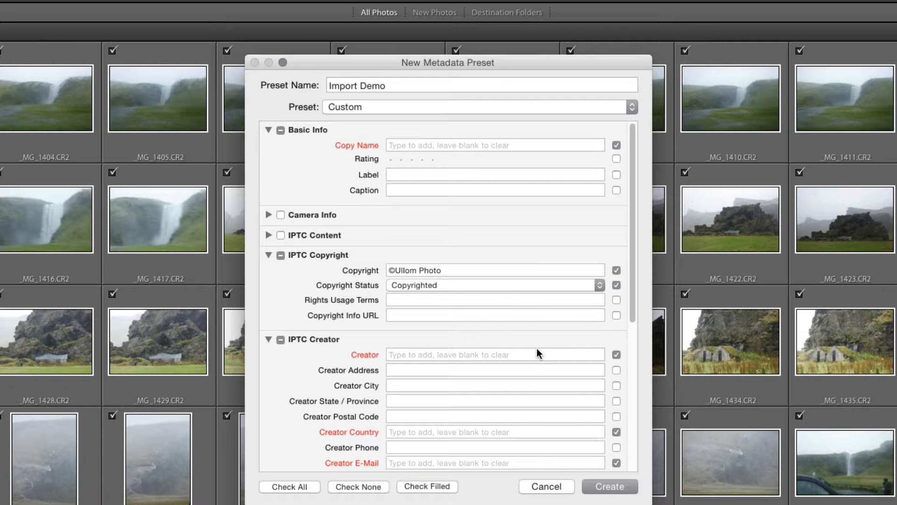
scroll(545, 343, down, 5)
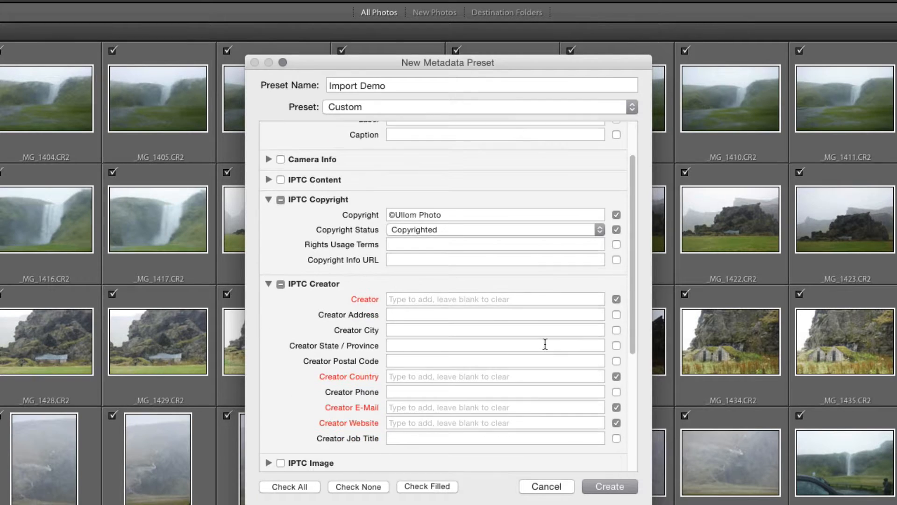
click(439, 301)
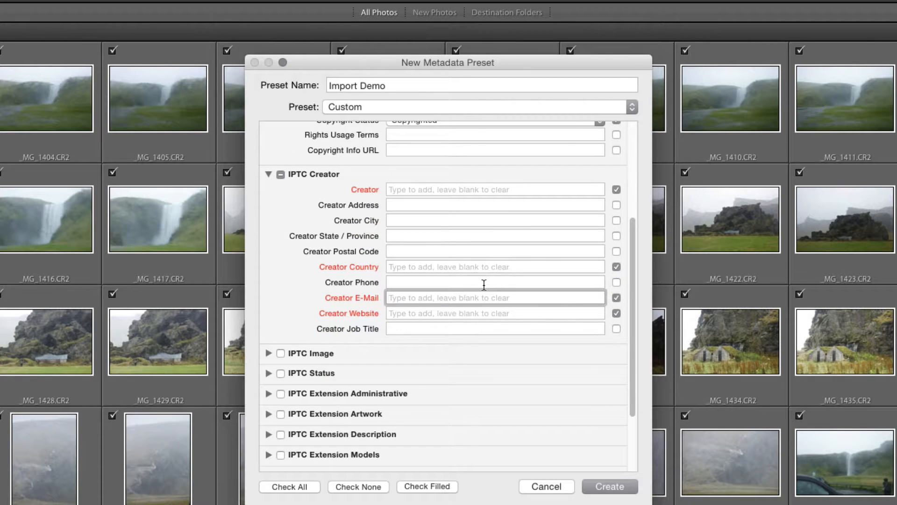
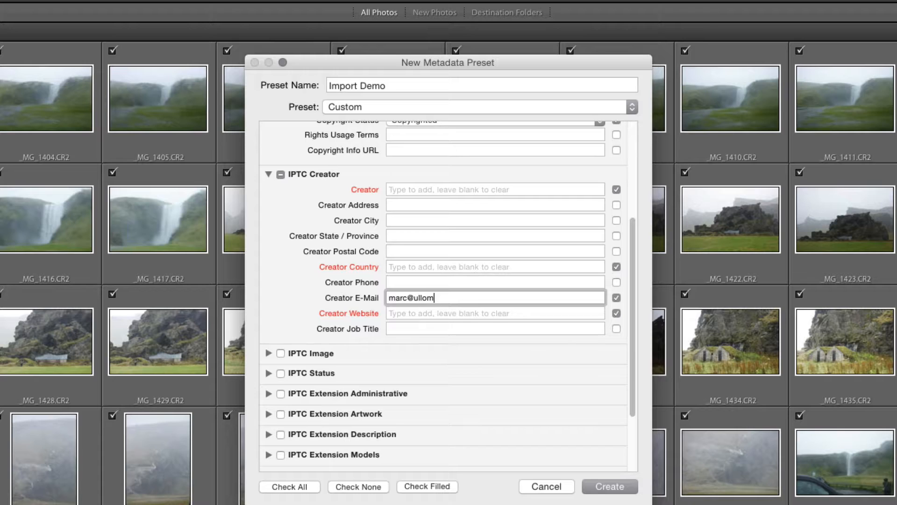
- Create the Import Demo preset so it applies as import metadata
click(607, 482)
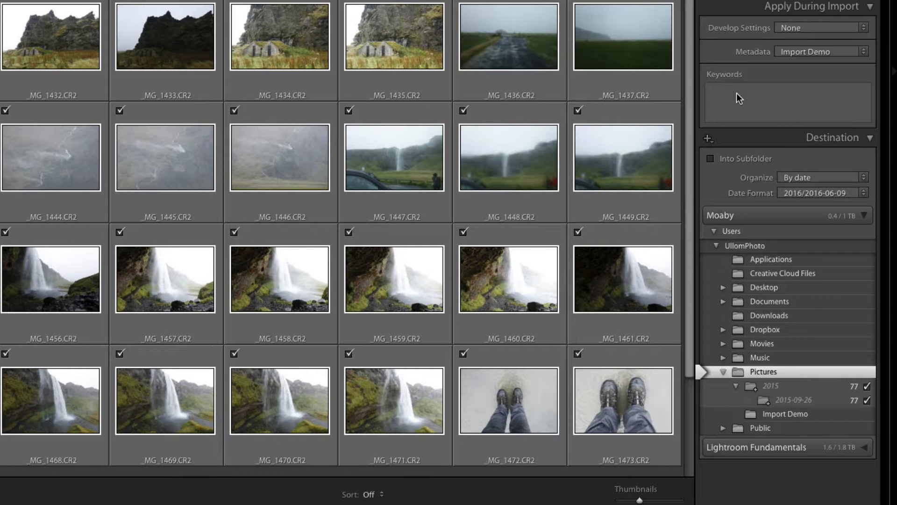
click(737, 91)
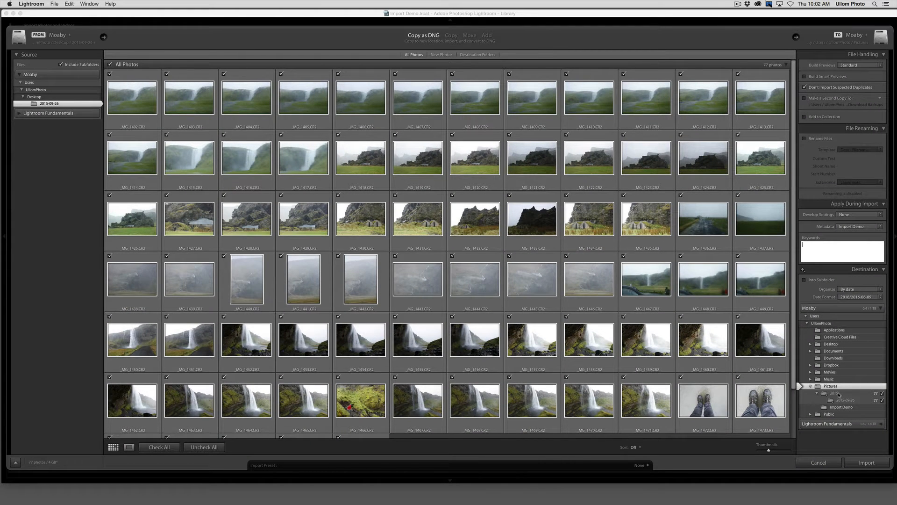
- Import the 77 photos as DNG and check the progress of running operations
click(862, 462)
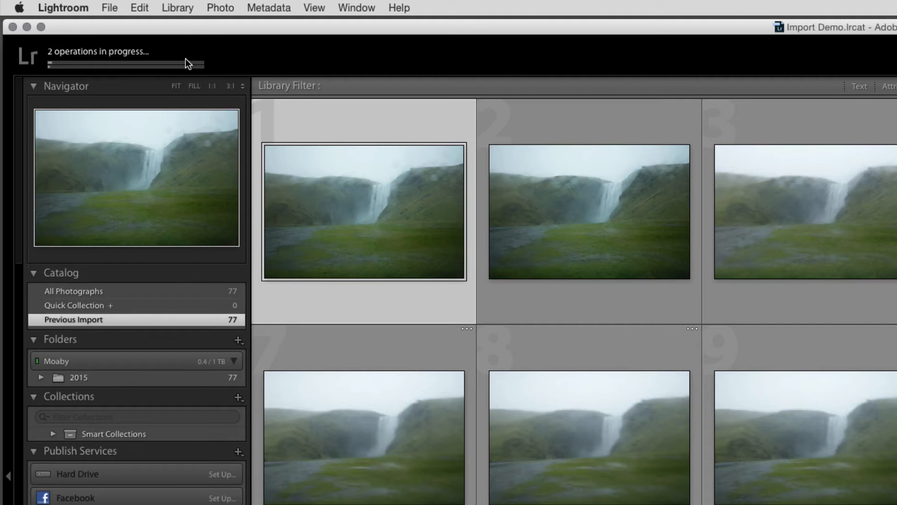
click(95, 19)
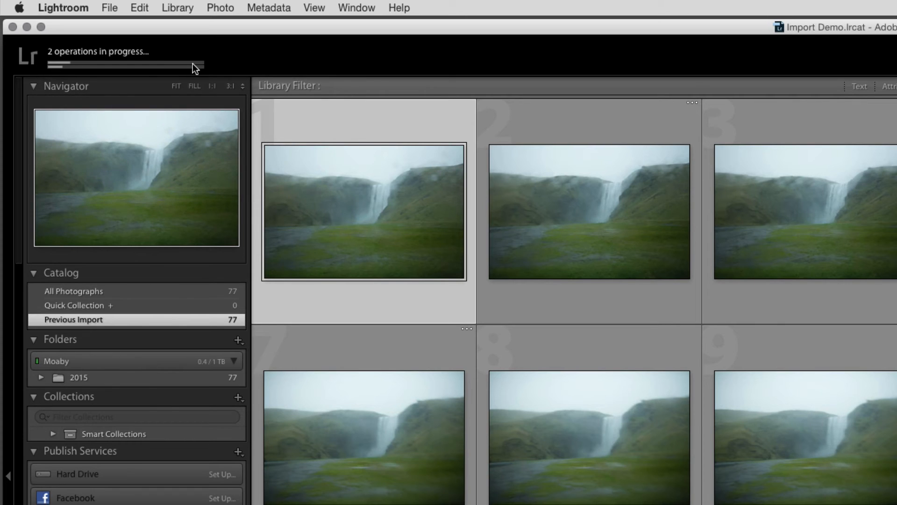
- Open _MG_1403.dng, the second Grid thumbnail, in Loupe view
double_click(551, 231)
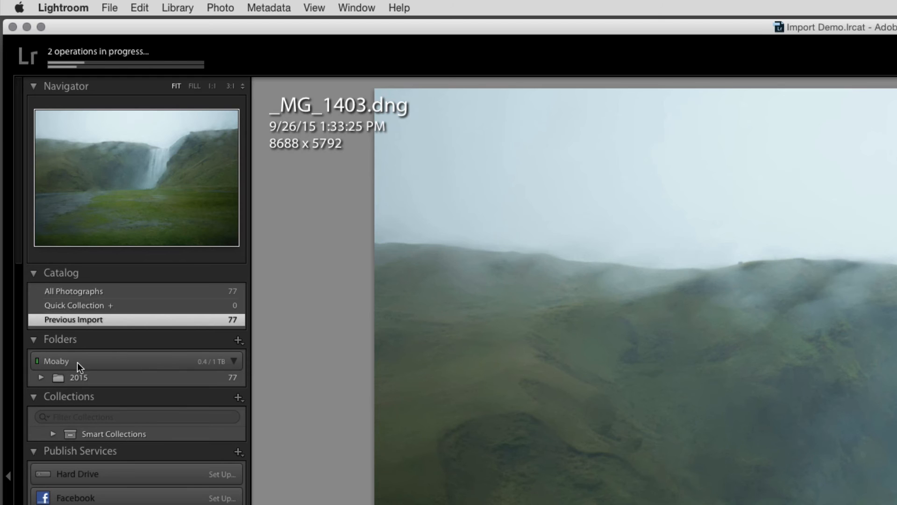
- Expand the 2015 folder and select its 2015-09-26 subfolder holding the 77 imported photos
click(42, 378)
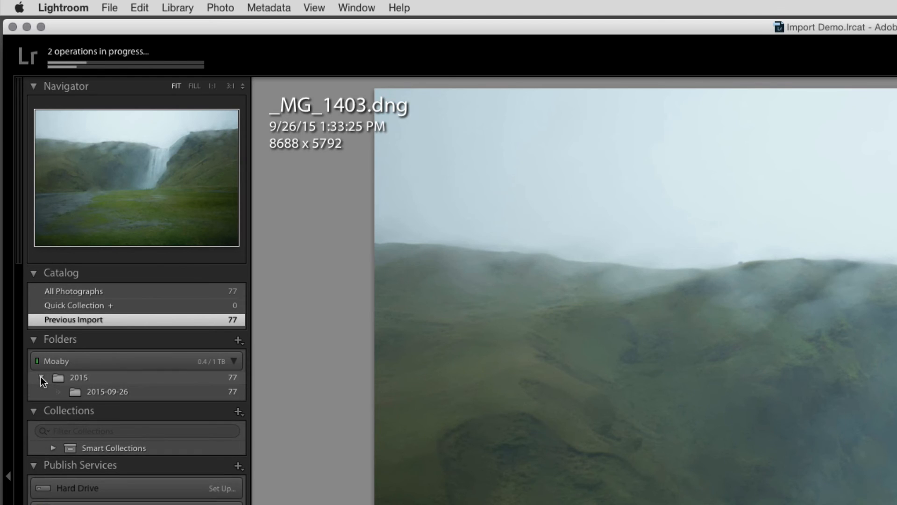
click(80, 378)
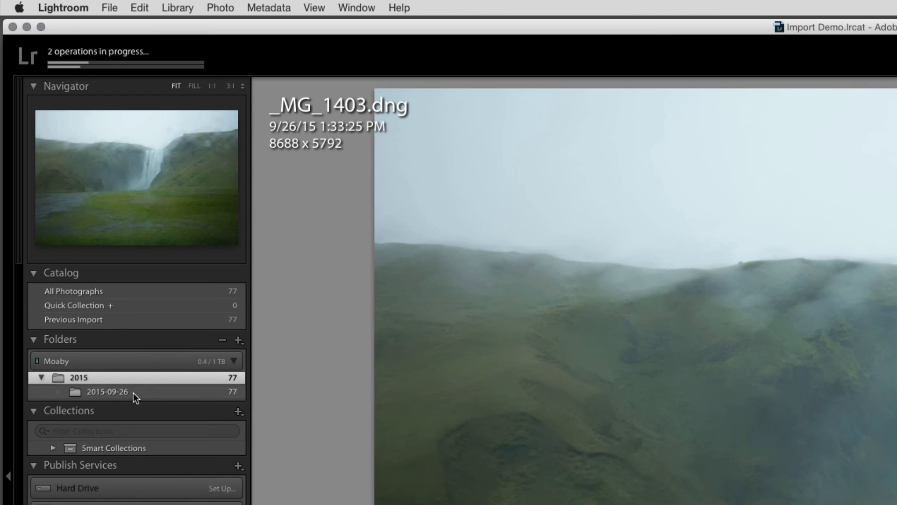
click(107, 391)
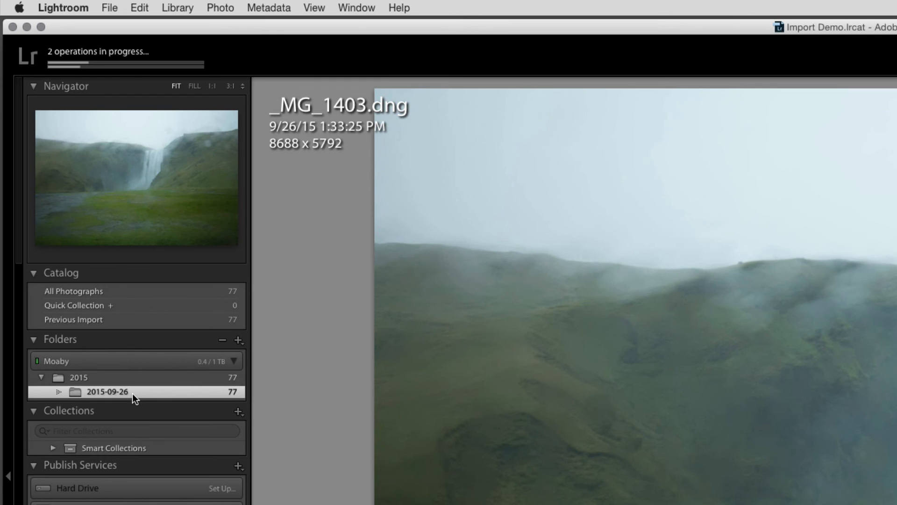